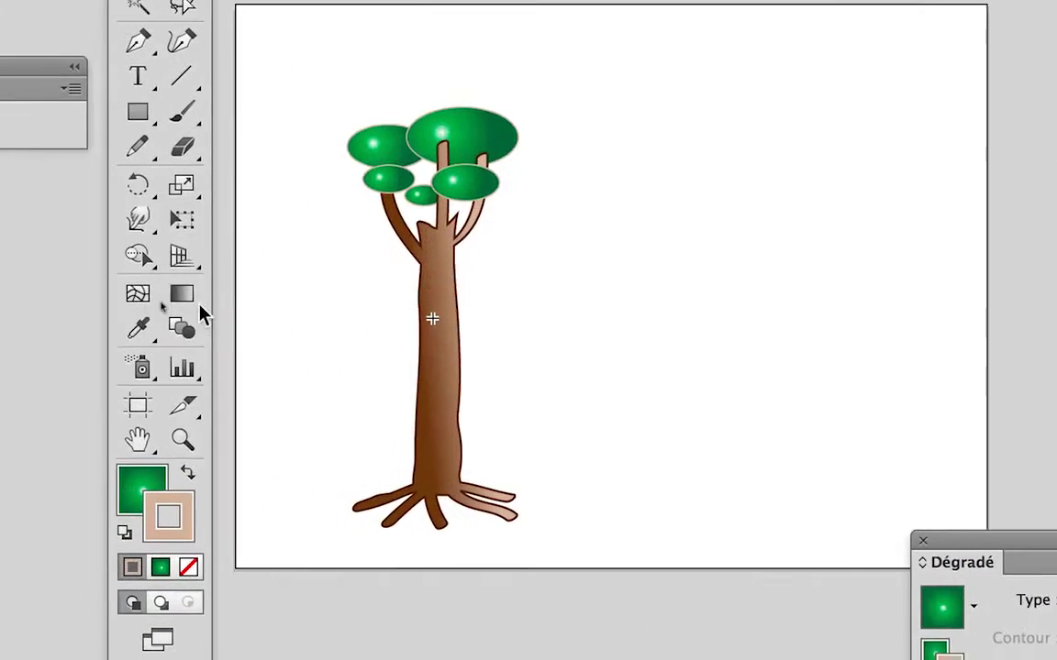
Step: Stretch the tree taller and shrink it to about 226 px, then undo a -40° rotation attempt
{"action": "left_click", "coordinate": [192, 272]}
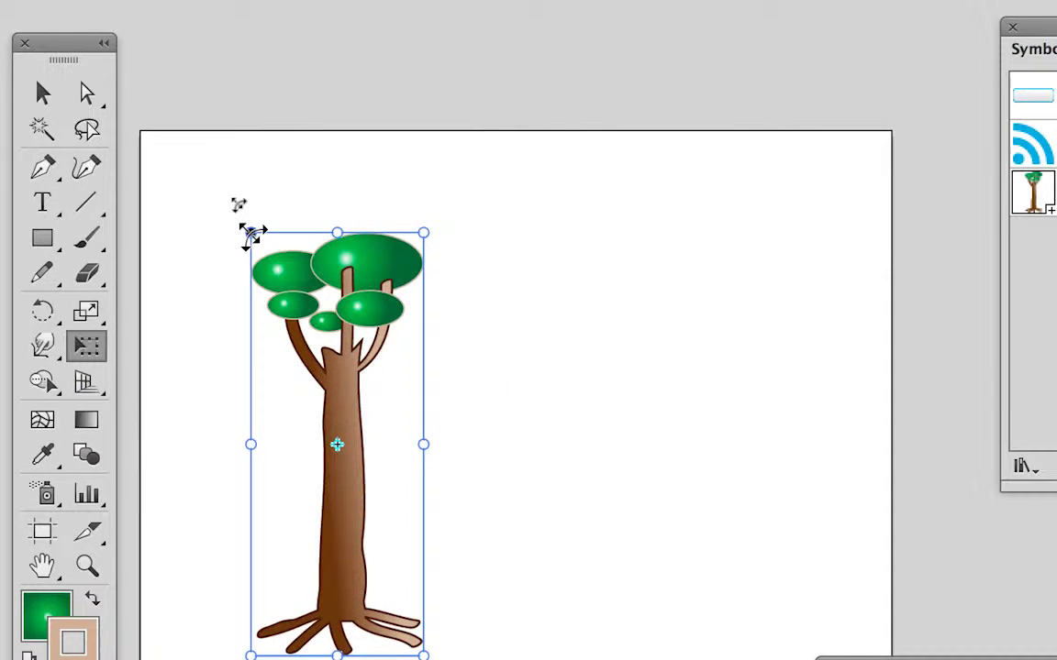
{"action": "left_click_drag", "start_coordinate": [252, 236], "coordinate": [236, 26]}
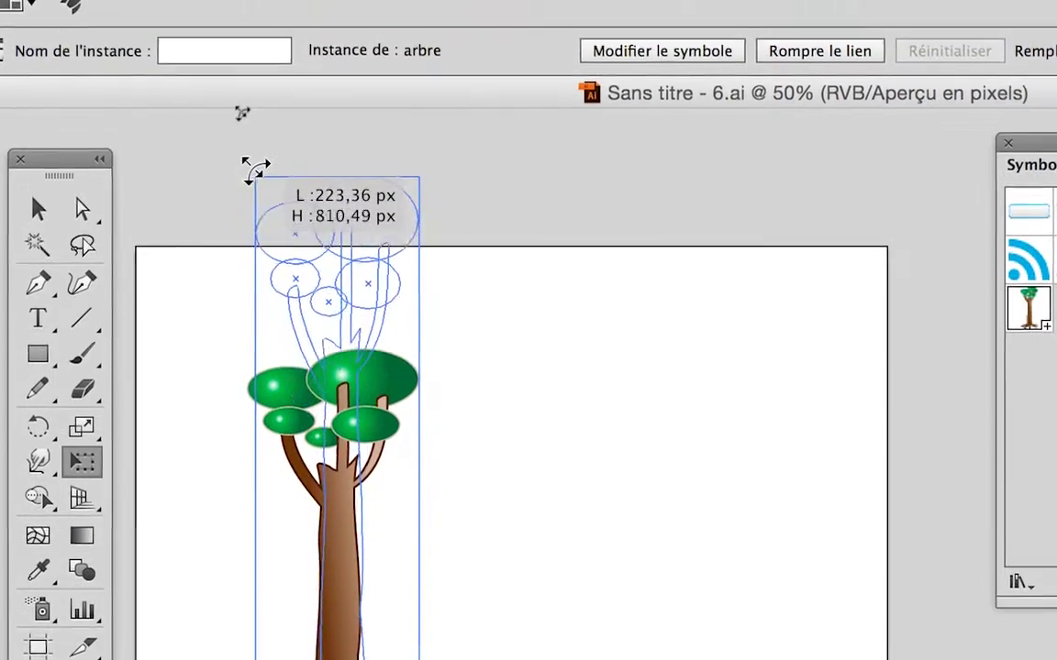
{"action": "left_click_drag", "start_coordinate": [246, 159], "coordinate": [237, 347]}
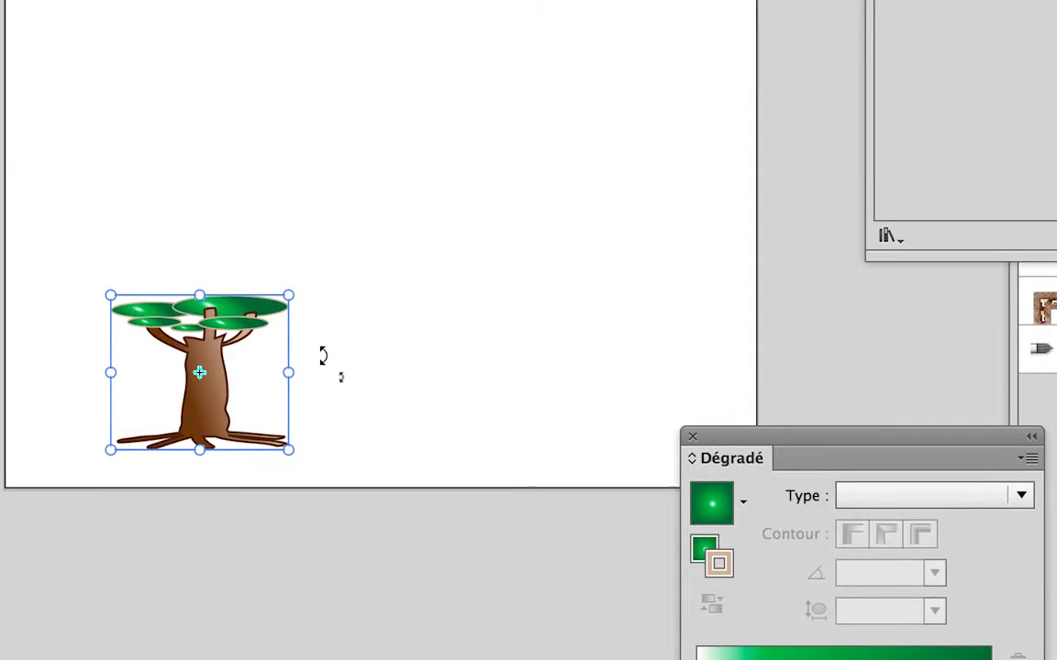
{"action": "mouse_move", "coordinate": [310, 335]}
{"action": "left_mouse_down"}
{"action": "mouse_move", "coordinate": [306, 359]}
{"action": "mouse_move", "coordinate": [323, 377]}
{"action": "mouse_move", "coordinate": [306, 368]}
{"action": "mouse_move", "coordinate": [280, 275]}
{"action": "mouse_move", "coordinate": [287, 192]}
{"action": "left_mouse_up"}
{"action": "key", "text": "ctrl+z"}
{"action": "key", "text": "ctrl+z"}
{"action": "key", "text": "ctrl+z"}
Step: Stretch the tree to about 932 px tall, undo the stretch, then redo it
{"action": "key", "text": "ctrl+minus"}
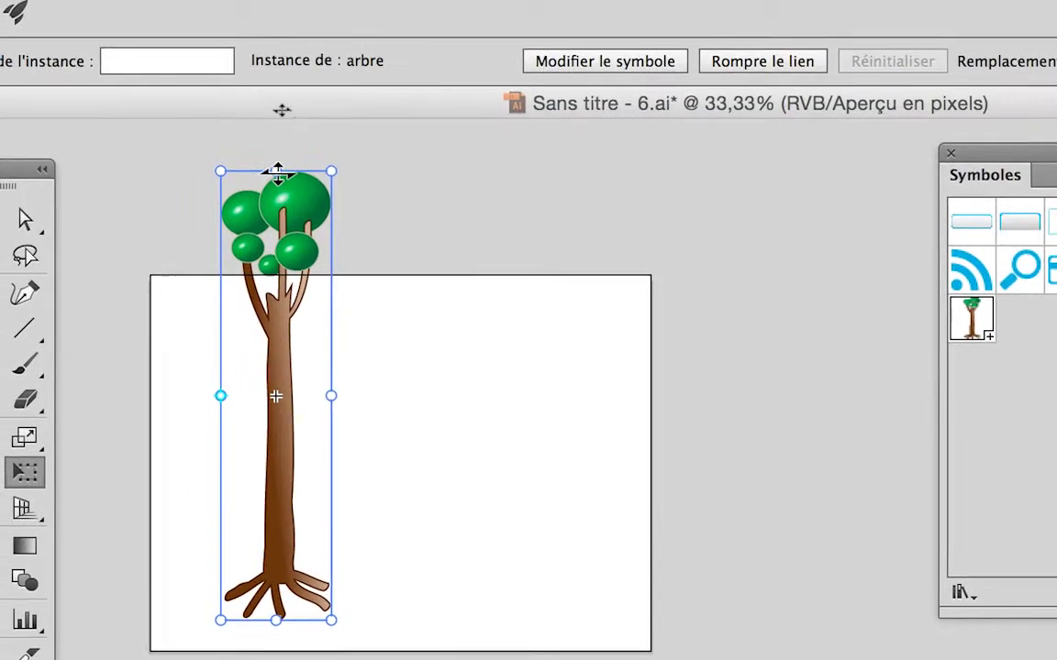
{"action": "left_click_drag", "start_coordinate": [276, 169], "coordinate": [277, 136]}
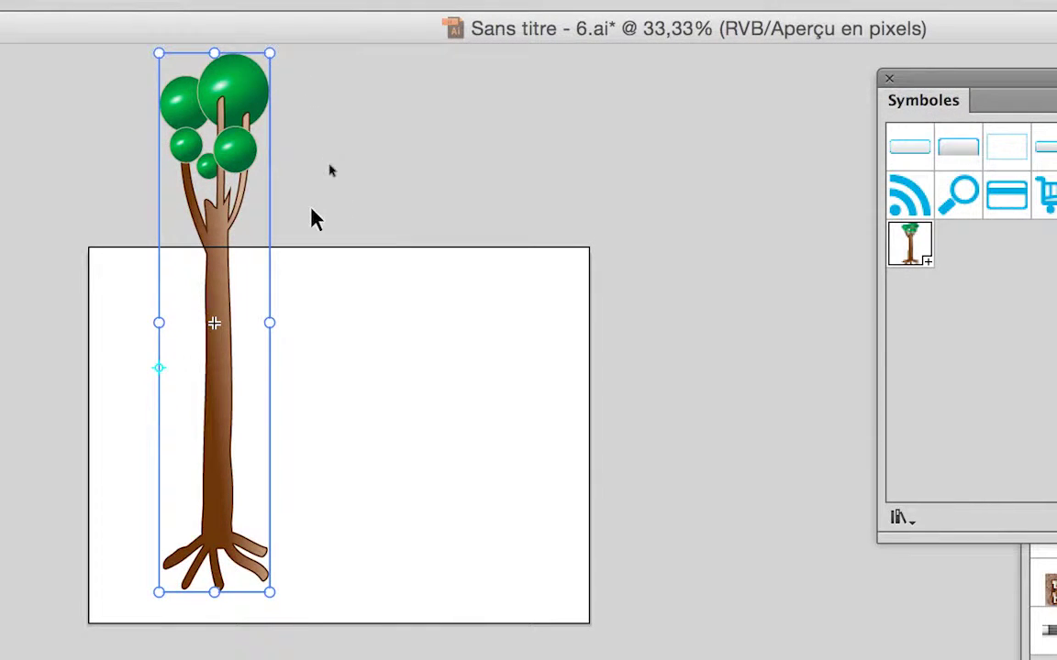
{"action": "key", "text": "ctrl+z"}
{"action": "key", "text": "ctrl+z"}
{"action": "key", "text": "ctrl+z"}
{"action": "key", "text": "ctrl+shift+z"}
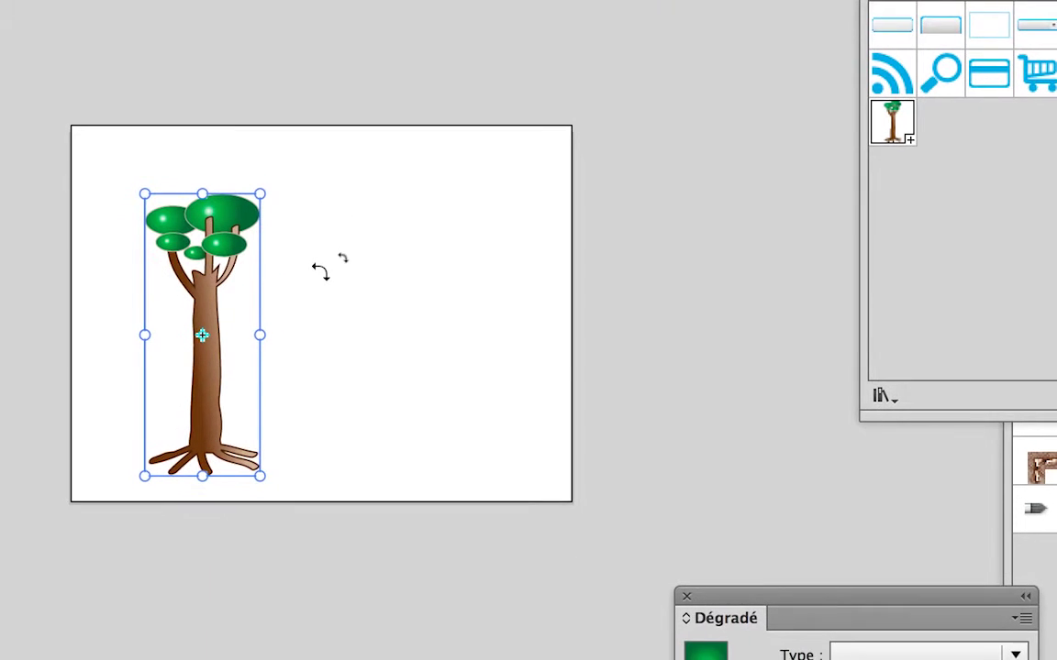
{"action": "key", "text": "ctrl+v"}
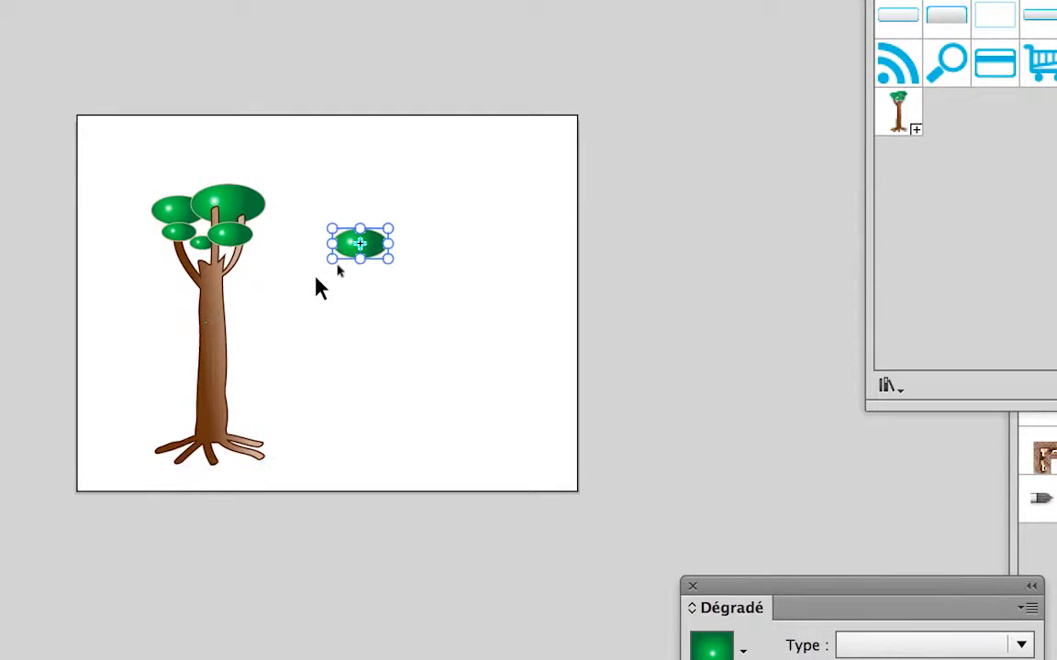
{"action": "key", "text": "Delete"}
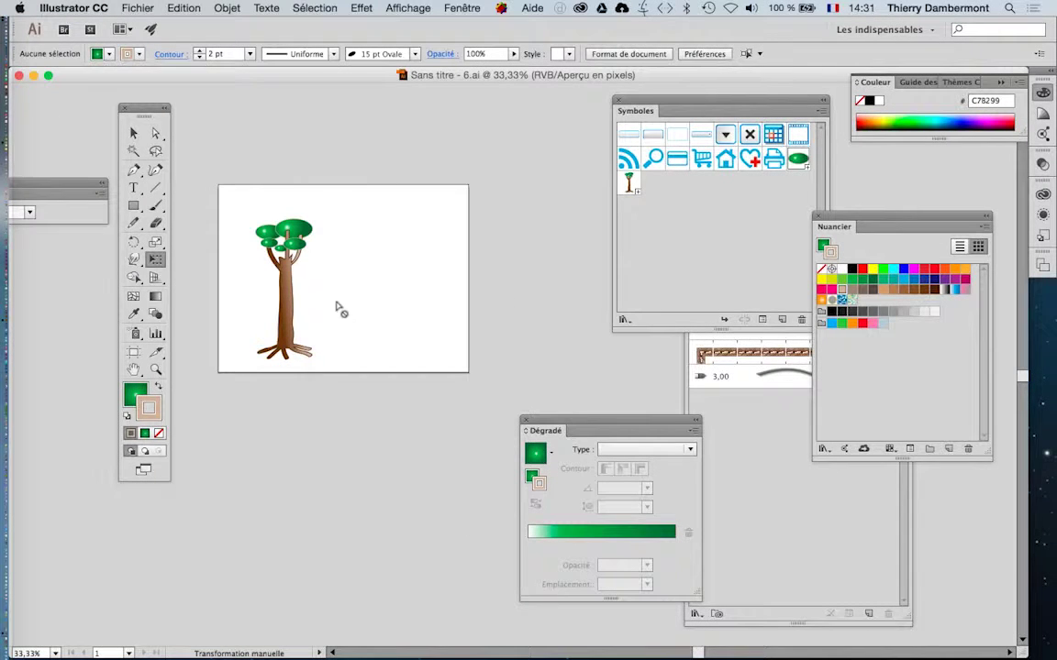
{"action": "scroll", "coordinate": [284, 322], "scroll_direction": "up", "scroll_amount": 1}
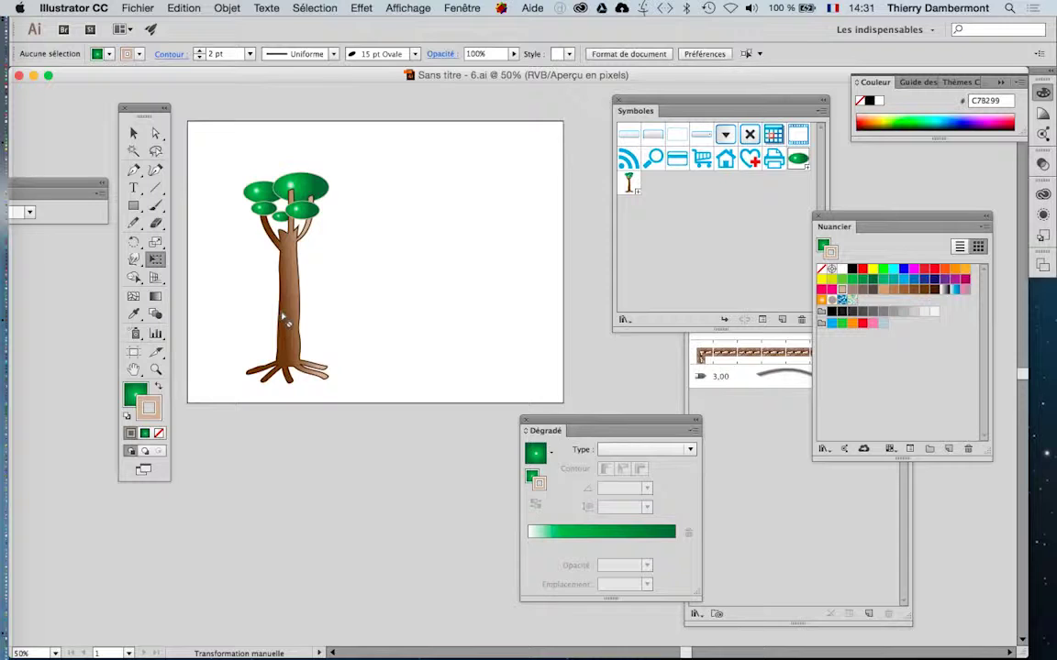
{"action": "scroll", "coordinate": [285, 321], "scroll_direction": "up", "scroll_amount": 2}
{"action": "left_click_drag", "start_coordinate": [404, 343], "coordinate": [435, 465]}
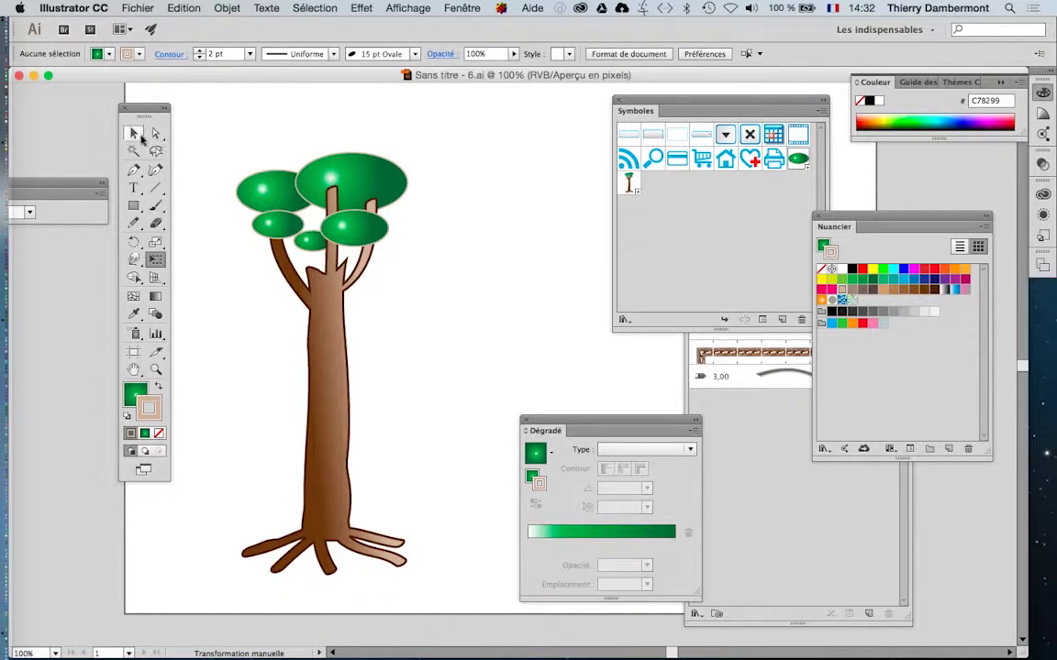
Step: Select the tree instance and enter arbre symbol editing, accepting the all-instances warning
{"action": "left_click", "coordinate": [133, 133]}
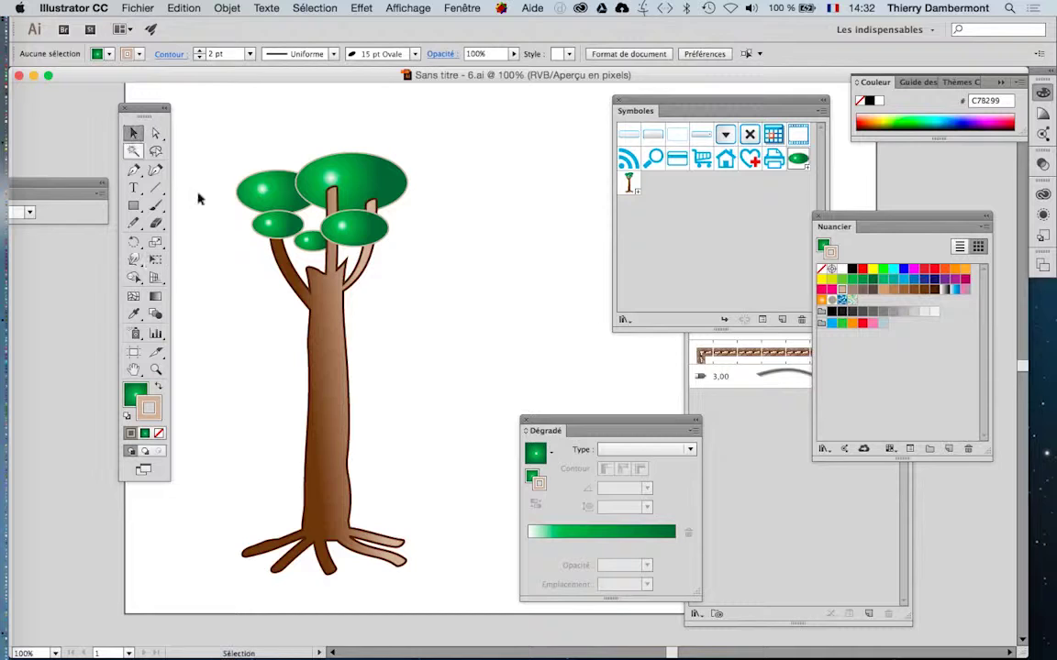
{"action": "left_click", "coordinate": [329, 361]}
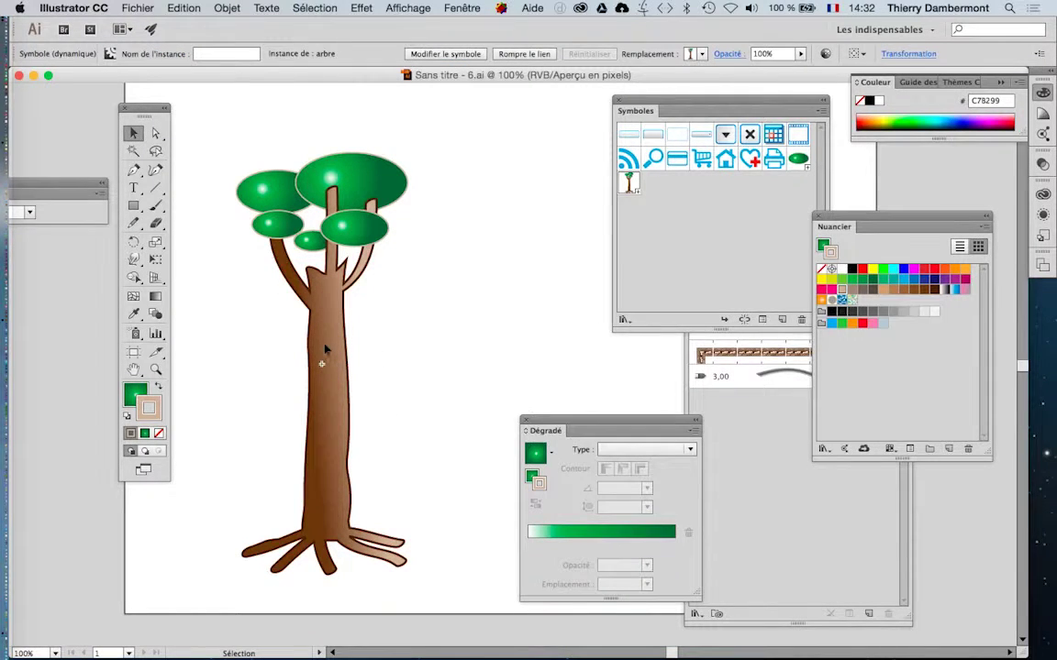
{"action": "double_click", "coordinate": [326, 349]}
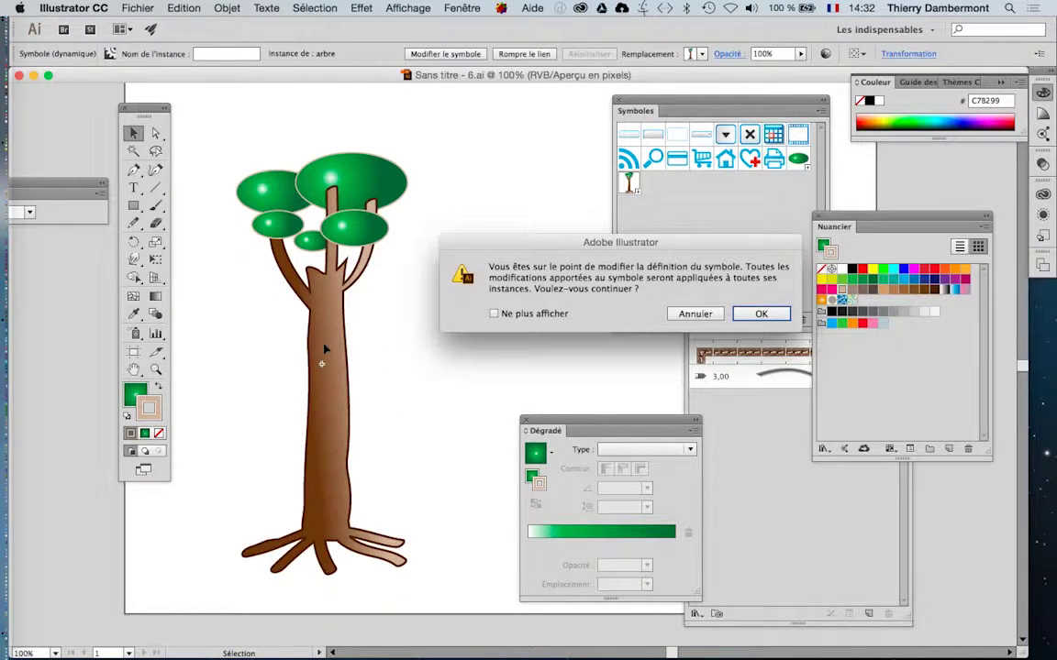
{"action": "left_click", "coordinate": [758, 314]}
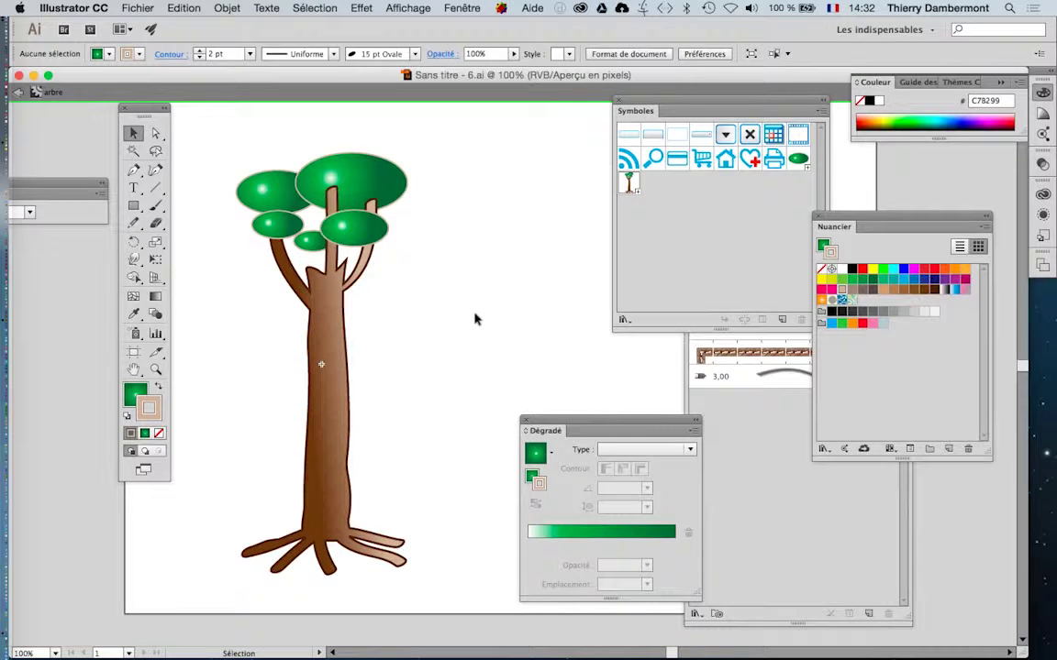
Step: Exit symbol editing, check the tree's context menu, then re-enter arbre symbol editing
{"action": "left_click", "coordinate": [19, 92]}
{"action": "left_click", "coordinate": [337, 321]}
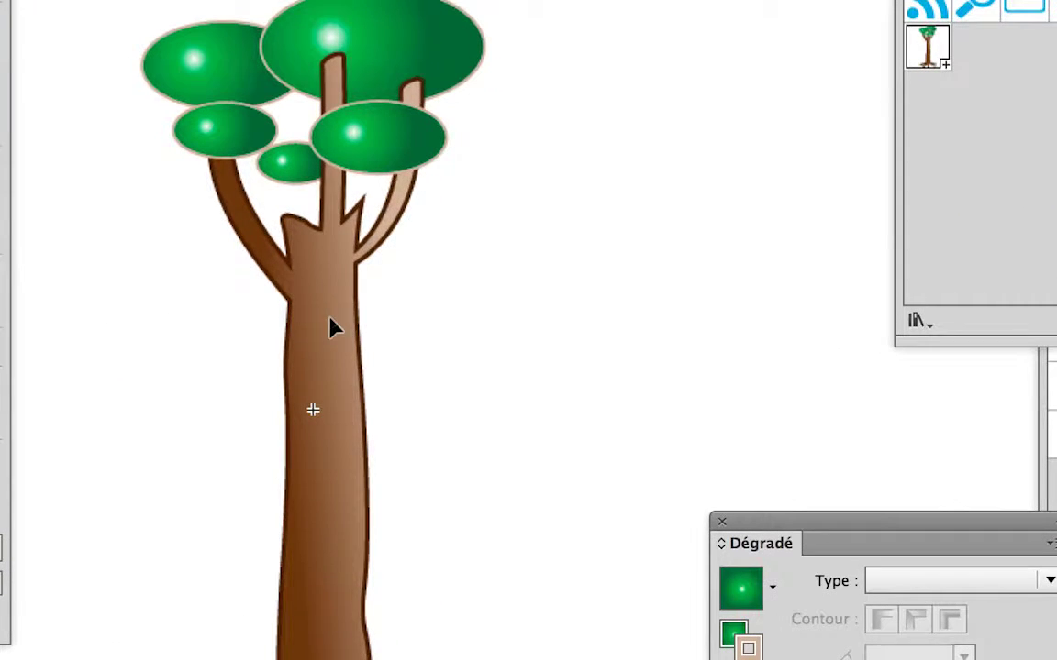
{"action": "right_click", "coordinate": [335, 329]}
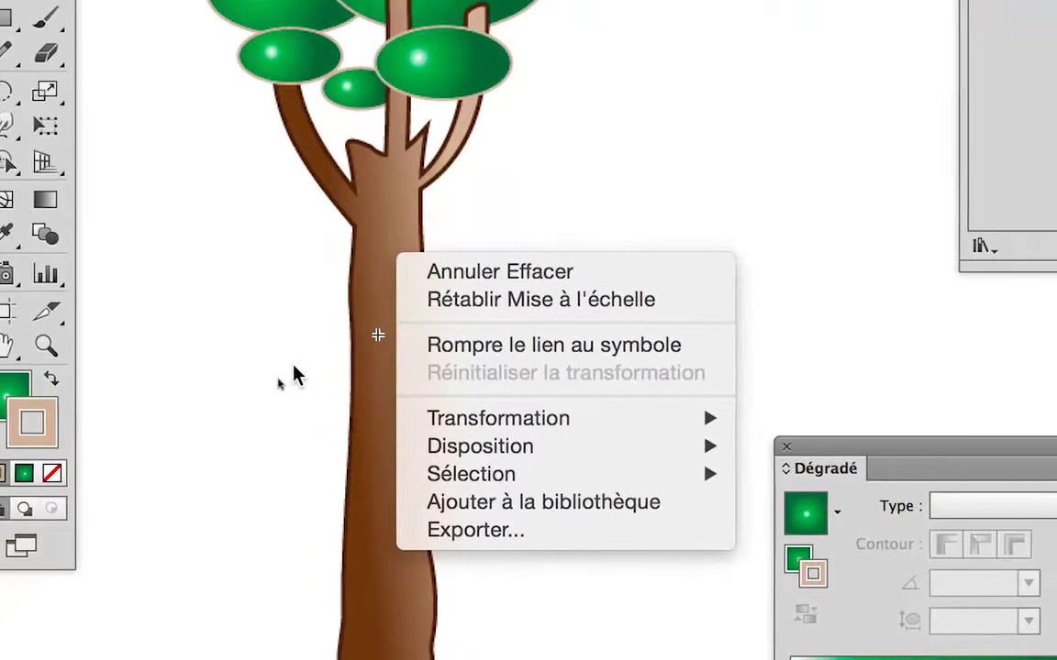
{"action": "left_click", "coordinate": [289, 374]}
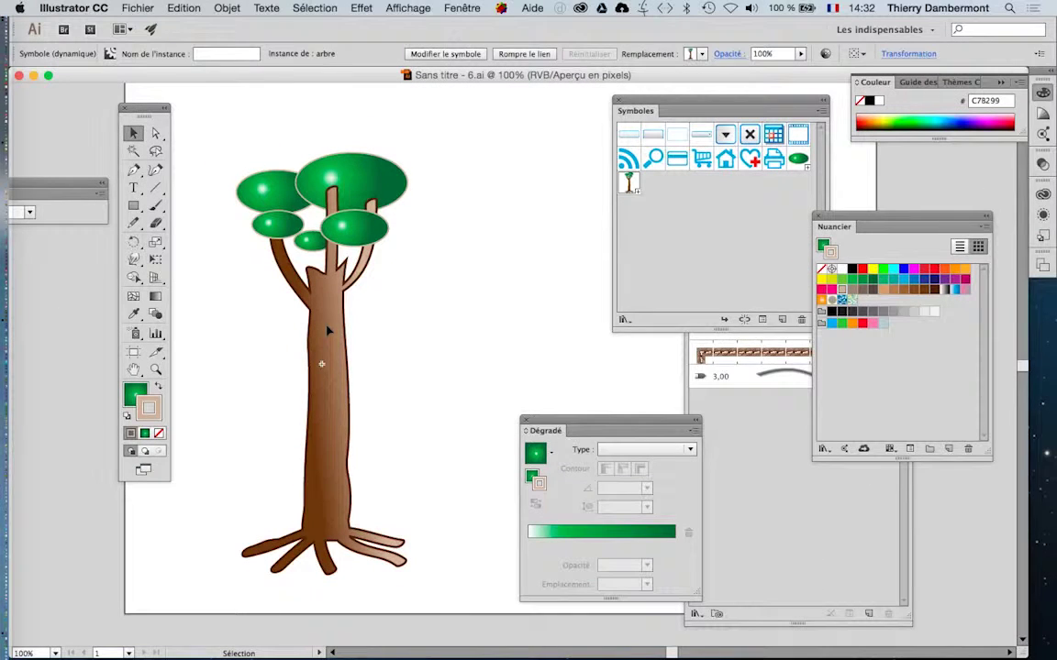
{"action": "double_click", "coordinate": [328, 332]}
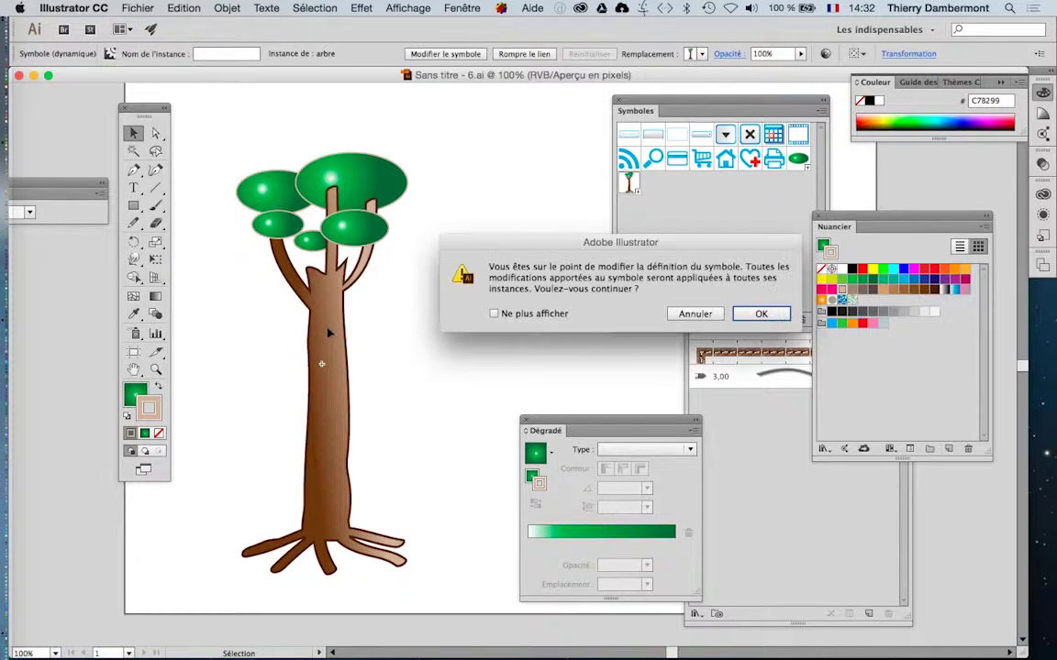
{"action": "left_click", "coordinate": [760, 315]}
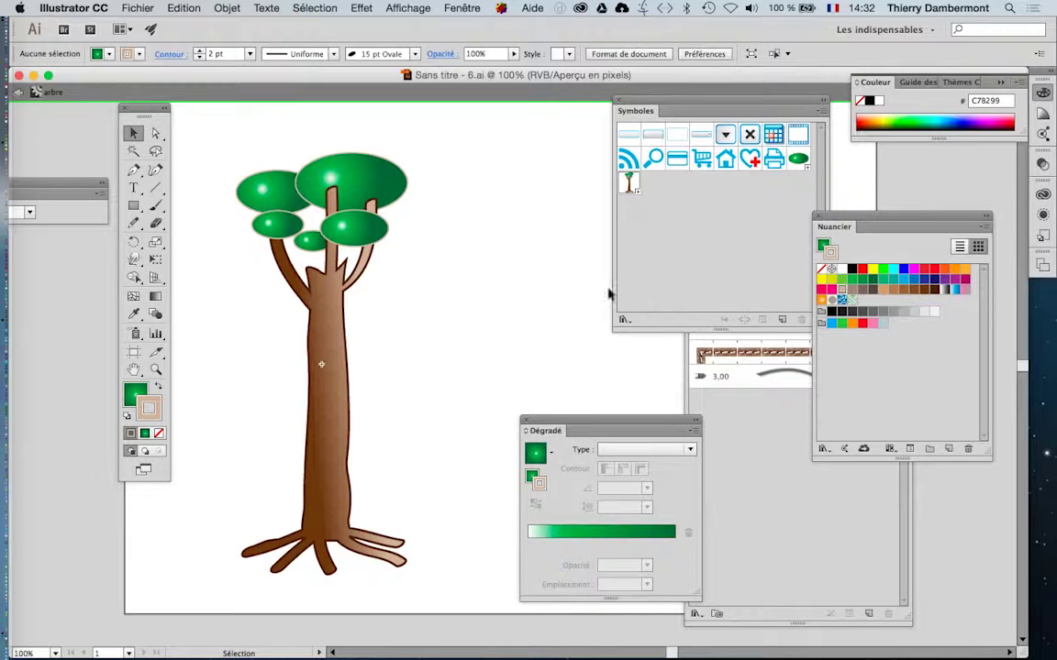
{"action": "left_click", "coordinate": [331, 283]}
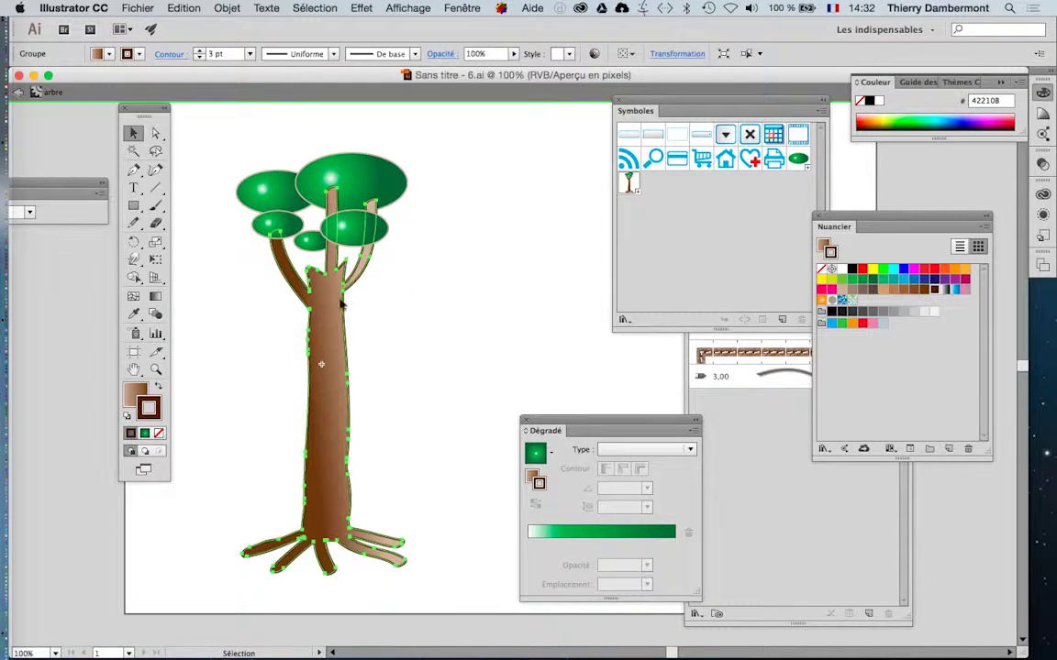
{"action": "double_click", "coordinate": [343, 307]}
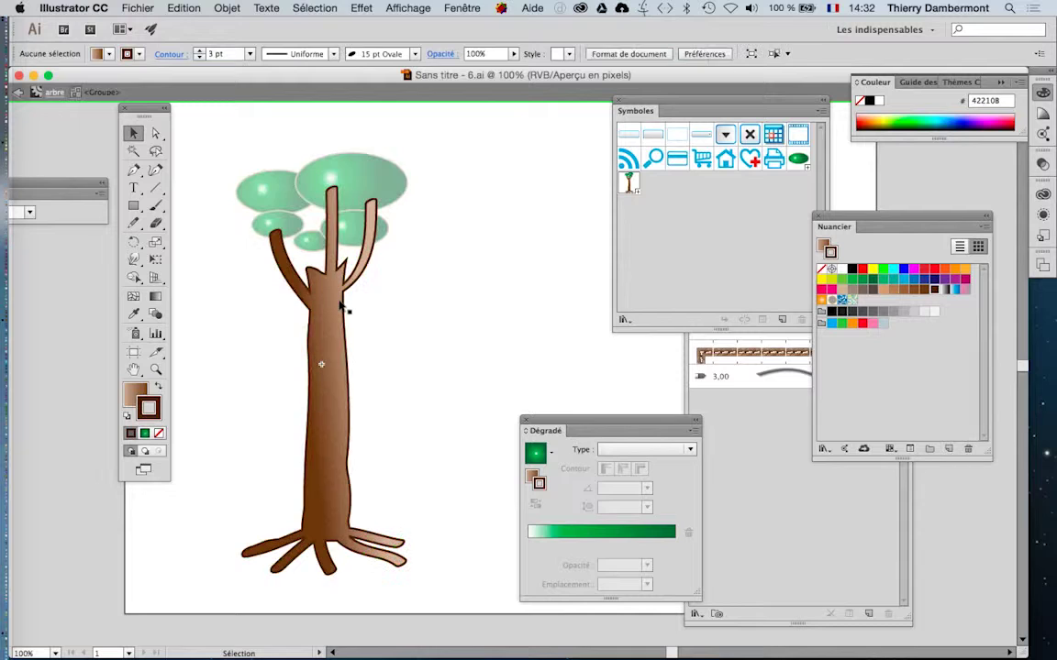
{"action": "left_click", "coordinate": [18, 92]}
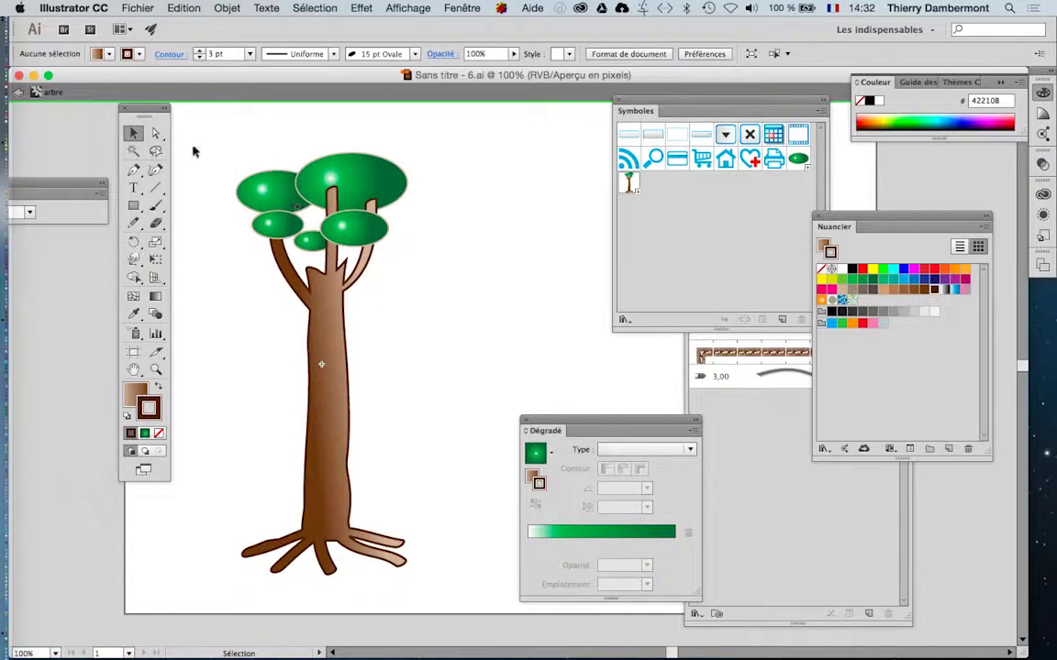
{"action": "left_click", "coordinate": [18, 92]}
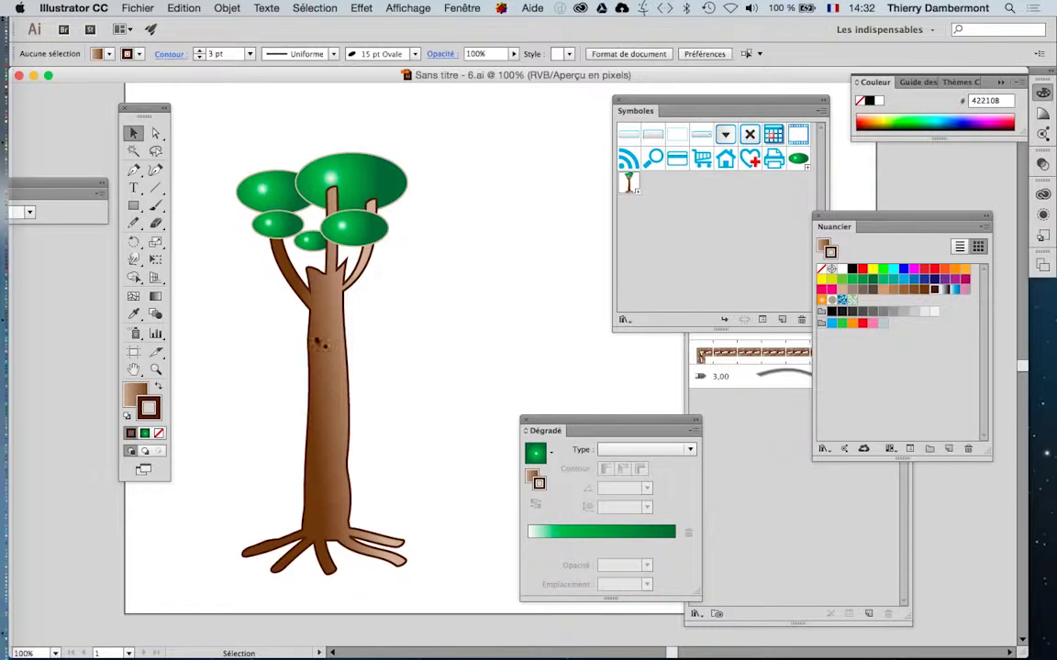
{"action": "double_click", "coordinate": [322, 364]}
{"action": "key", "text": "Return"}
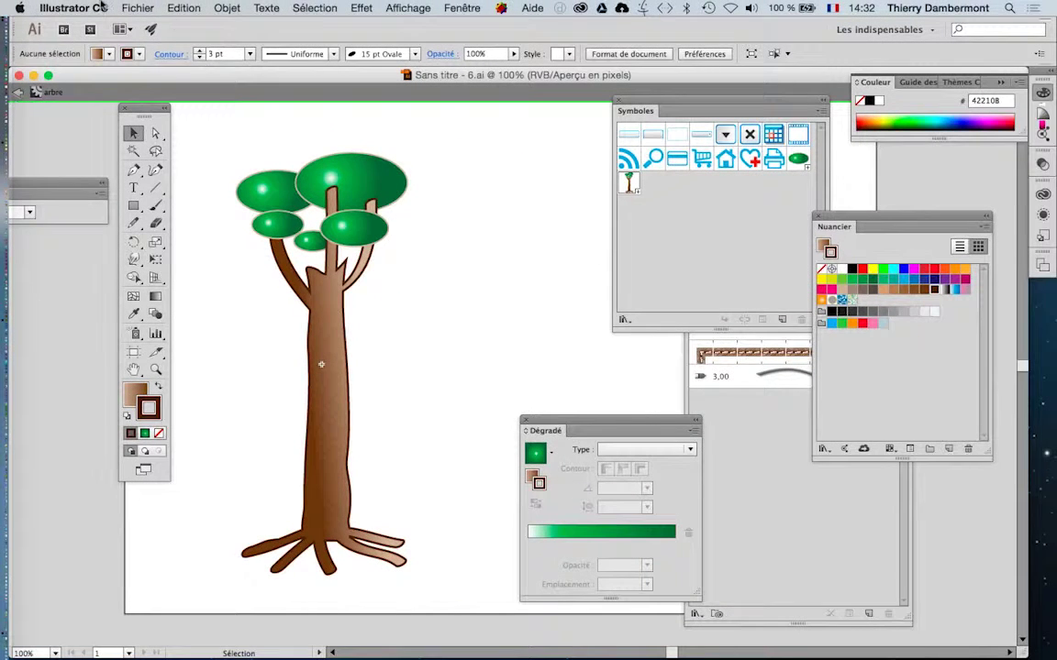
{"action": "left_click", "coordinate": [101, 8]}
{"action": "left_click", "coordinate": [229, 49]}
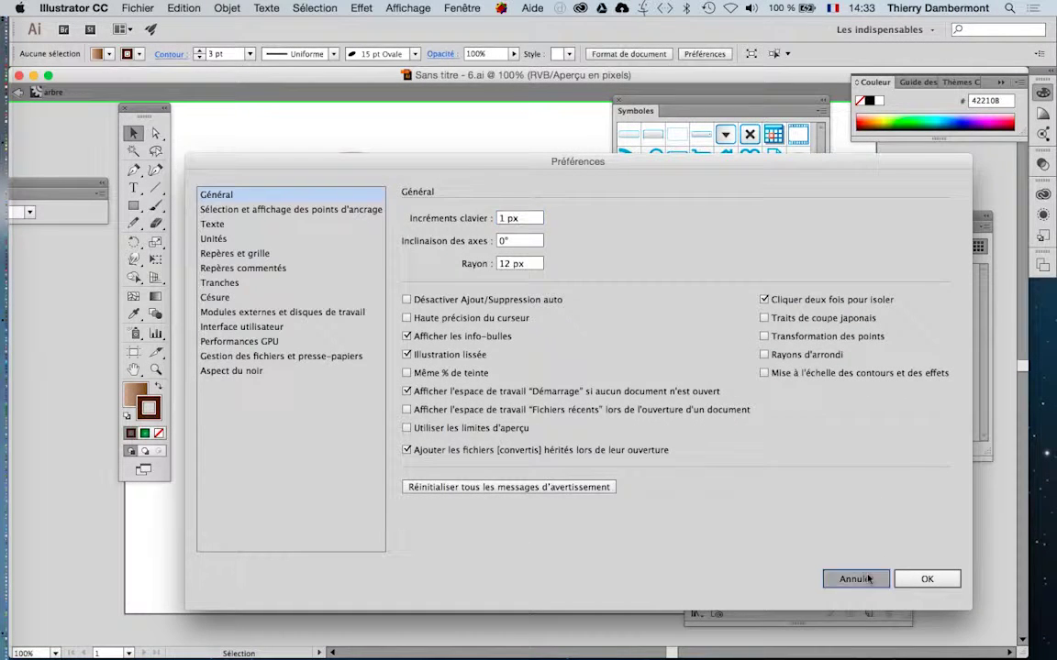
{"action": "left_click", "coordinate": [855, 579]}
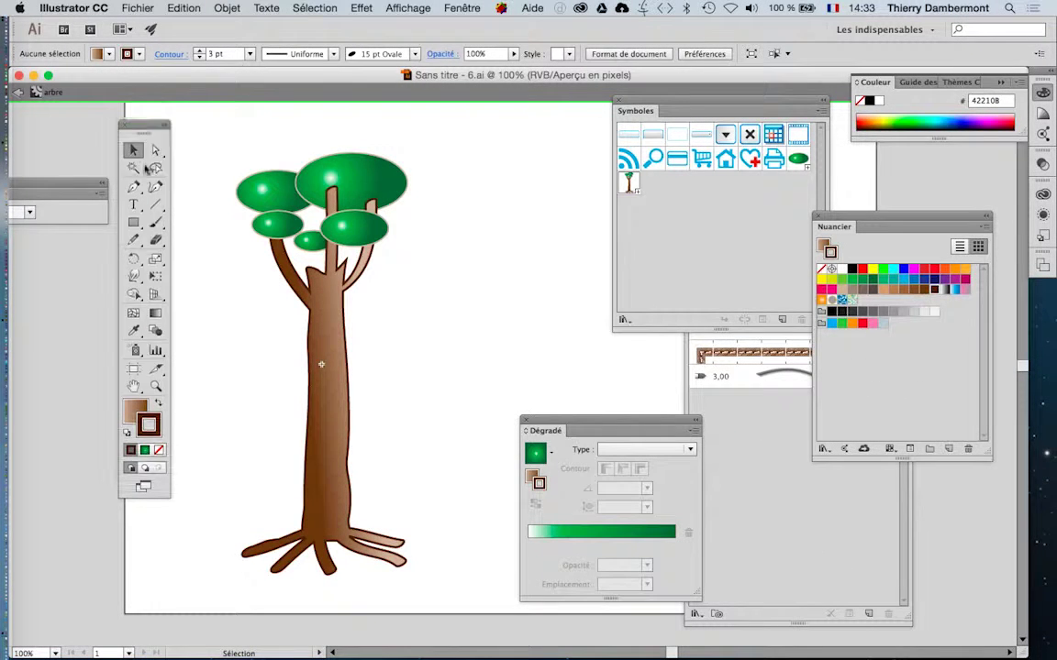
{"action": "left_click_drag", "start_coordinate": [147, 109], "coordinate": [163, 180]}
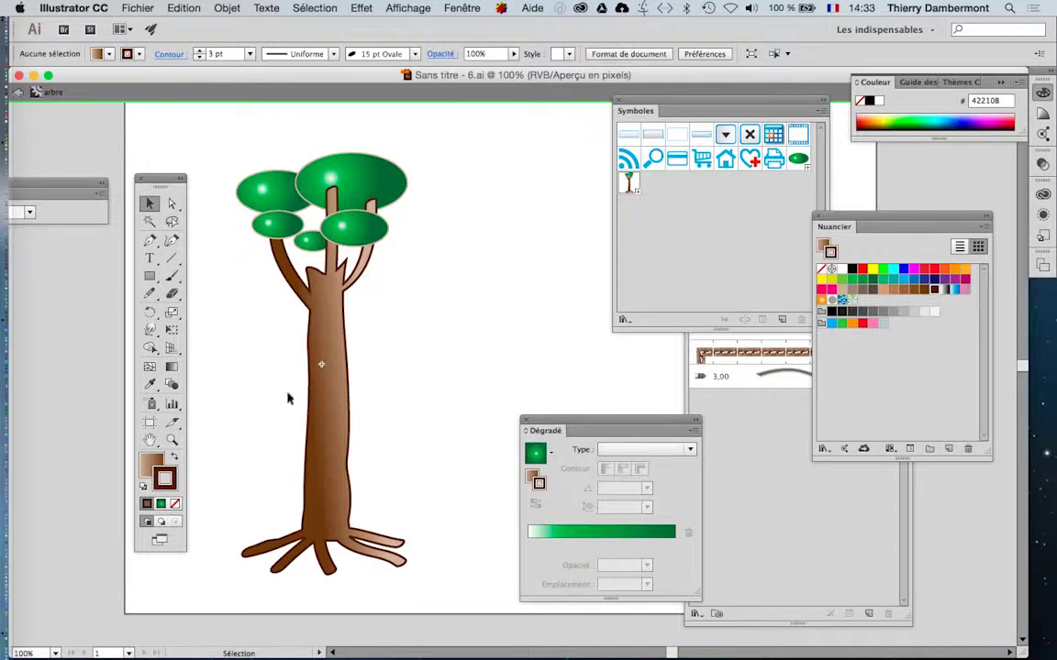
Step: Nudge the panel, leave arbre symbol editing, and open and close the Symboles flyout menu
{"action": "left_click_drag", "start_coordinate": [100, 76], "coordinate": [105, 77]}
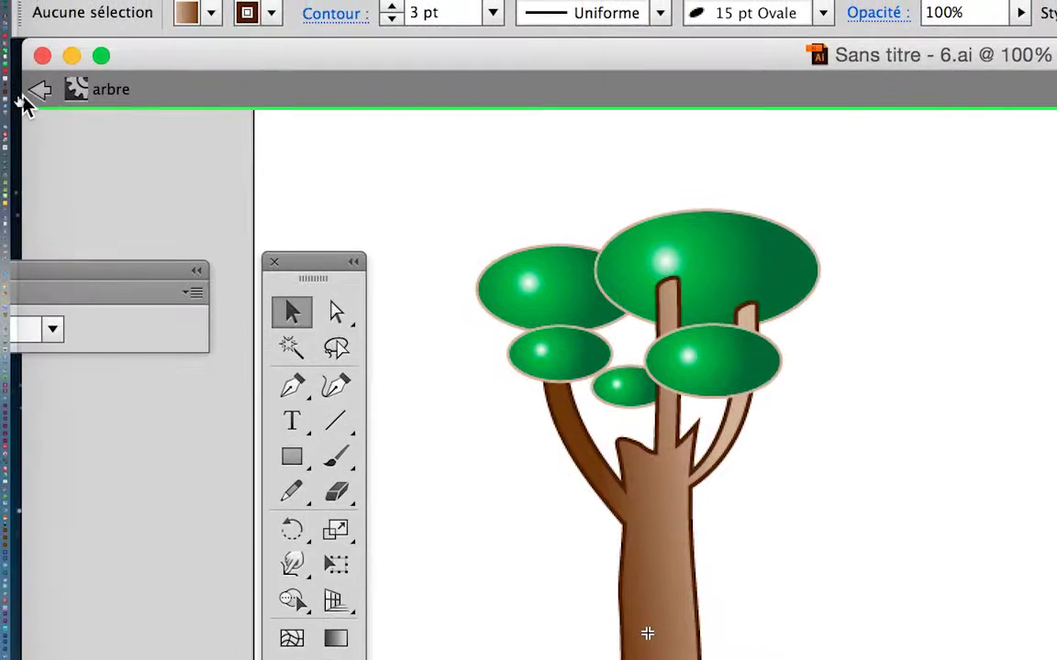
{"action": "left_click", "coordinate": [29, 95]}
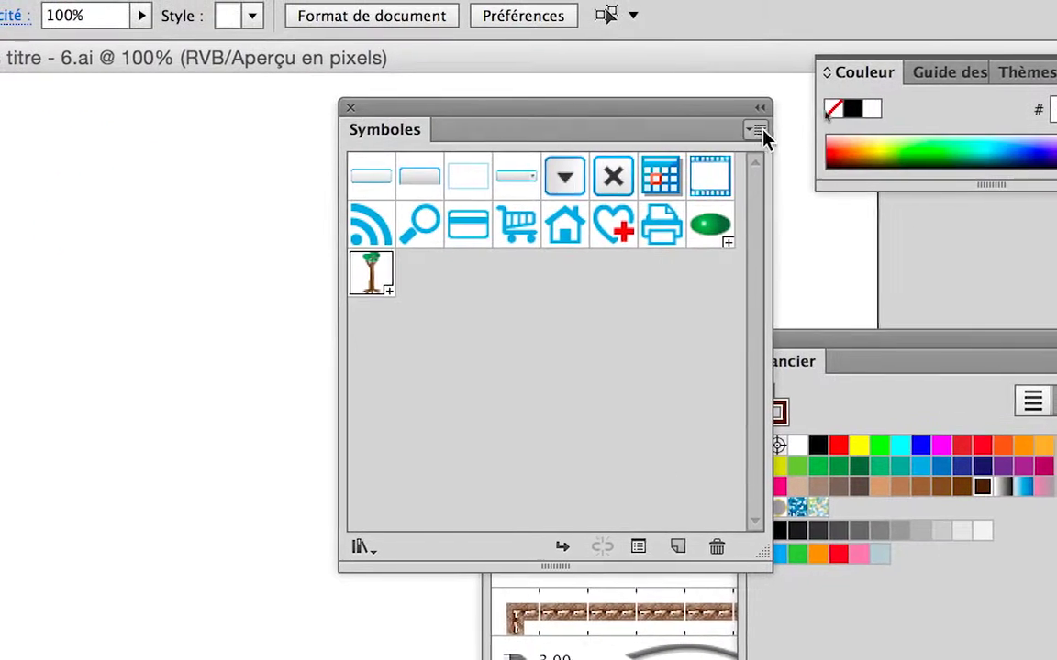
{"action": "left_click", "coordinate": [794, 92]}
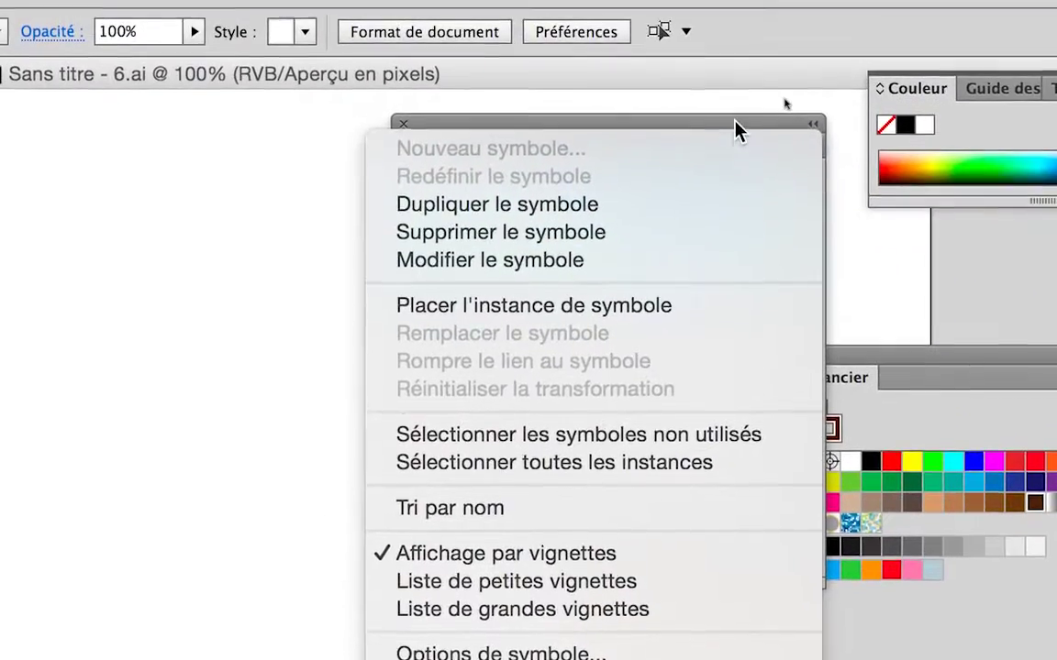
{"action": "left_click", "coordinate": [701, 137]}
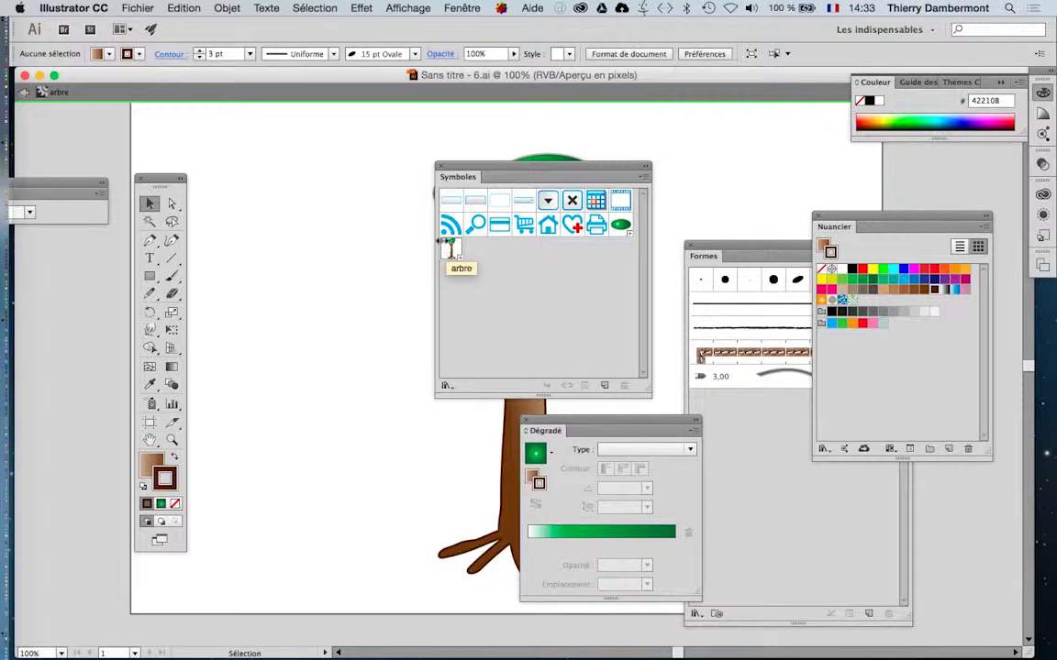
Step: Exit isolation mode and open arbre's Options de symbole, closing it unchanged
{"action": "left_click", "coordinate": [30, 93]}
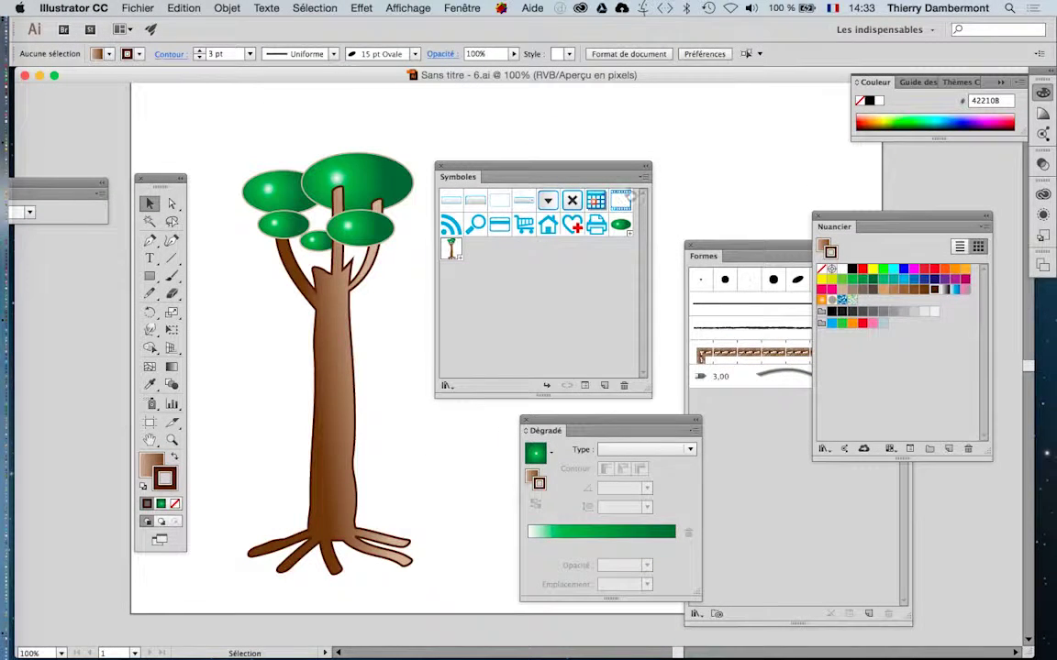
{"action": "left_click", "coordinate": [642, 179]}
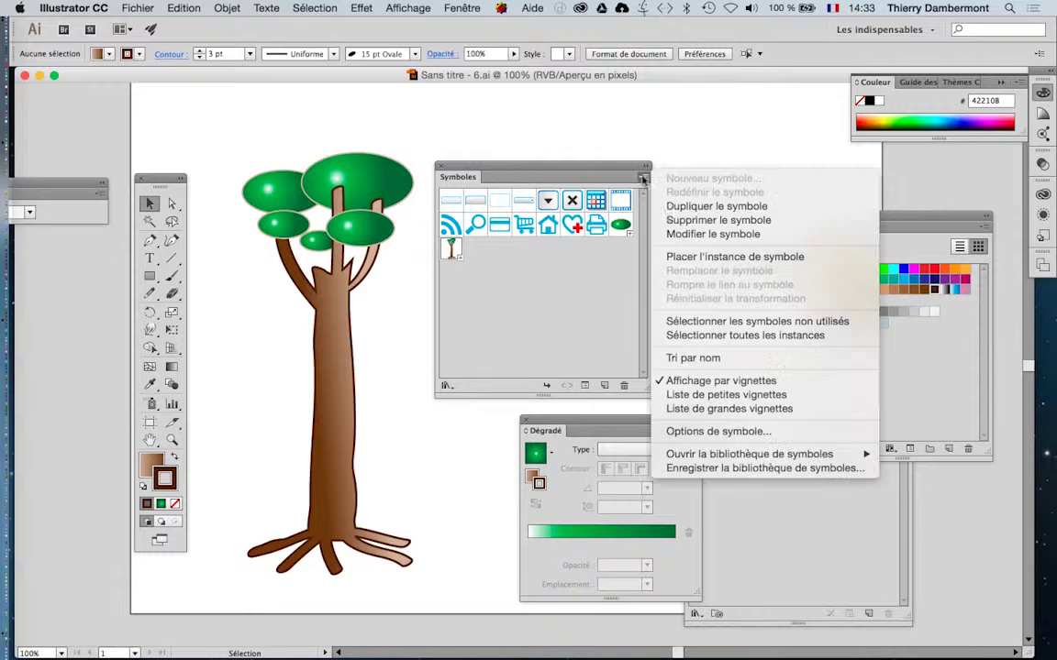
{"action": "left_click", "coordinate": [768, 434]}
{"action": "left_click_drag", "start_coordinate": [553, 243], "coordinate": [705, 270]}
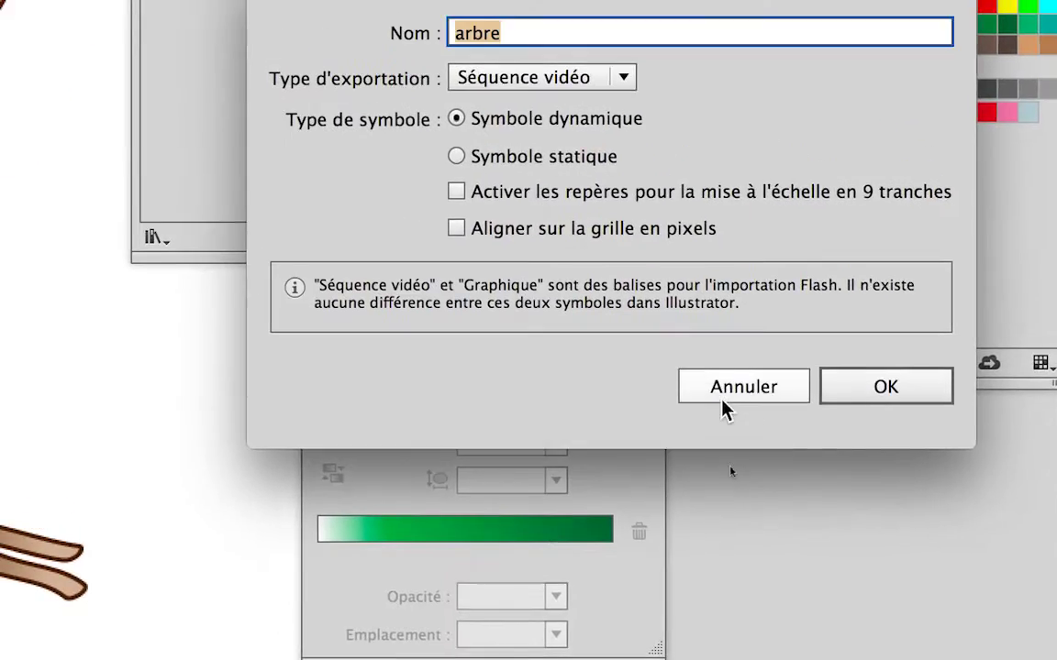
{"action": "key", "text": "Return"}
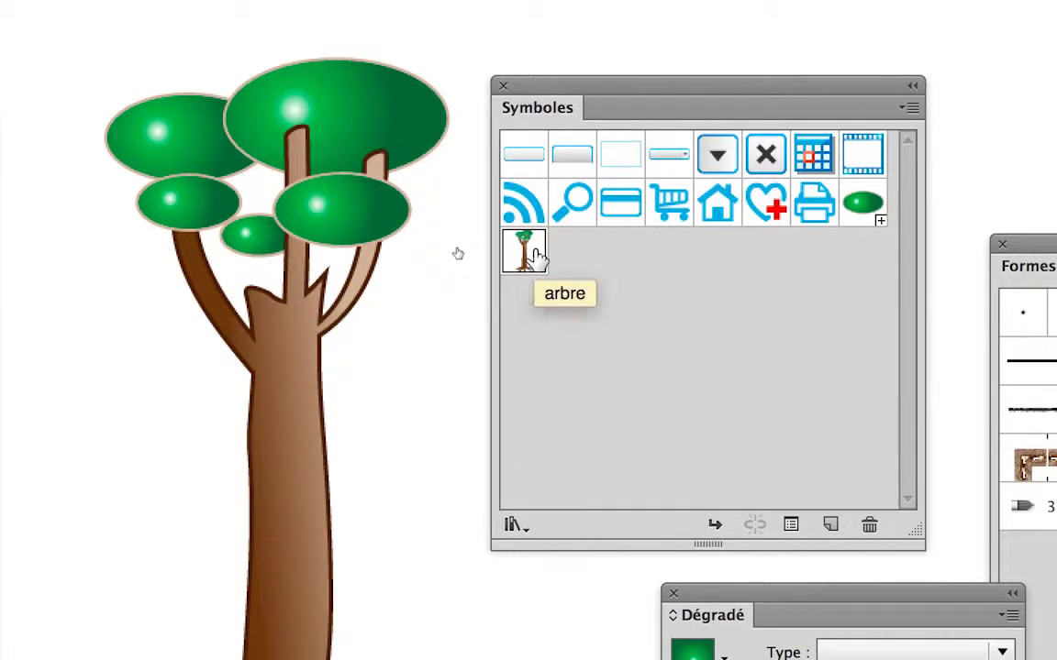
Step: Select arbre and check the 9-slice guides option in its Options de symbole
{"action": "left_click", "coordinate": [532, 255]}
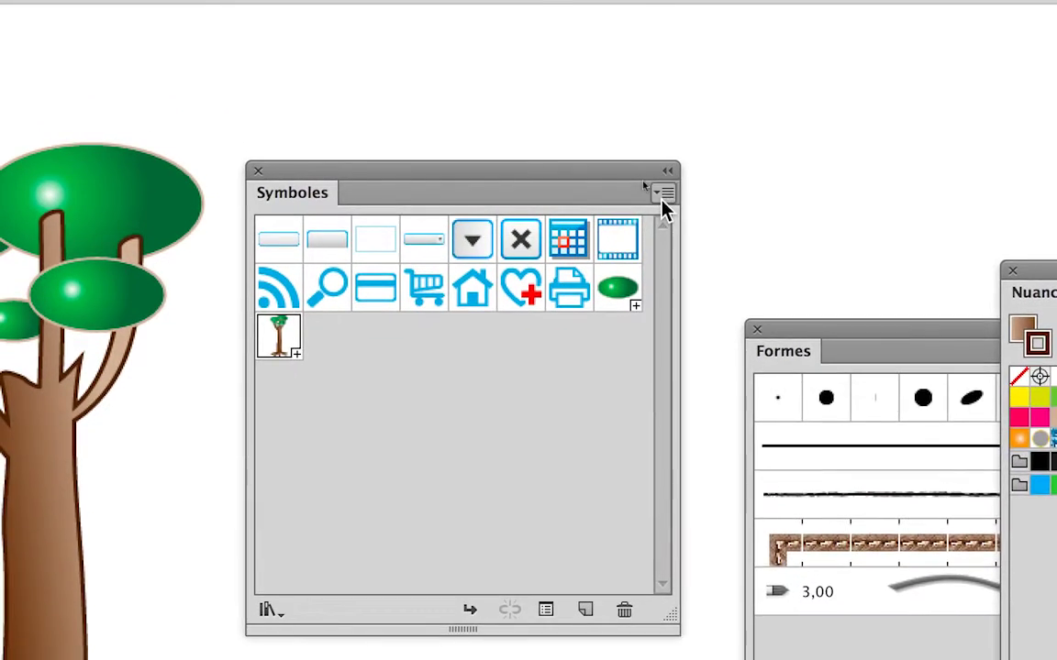
{"action": "left_click", "coordinate": [664, 197]}
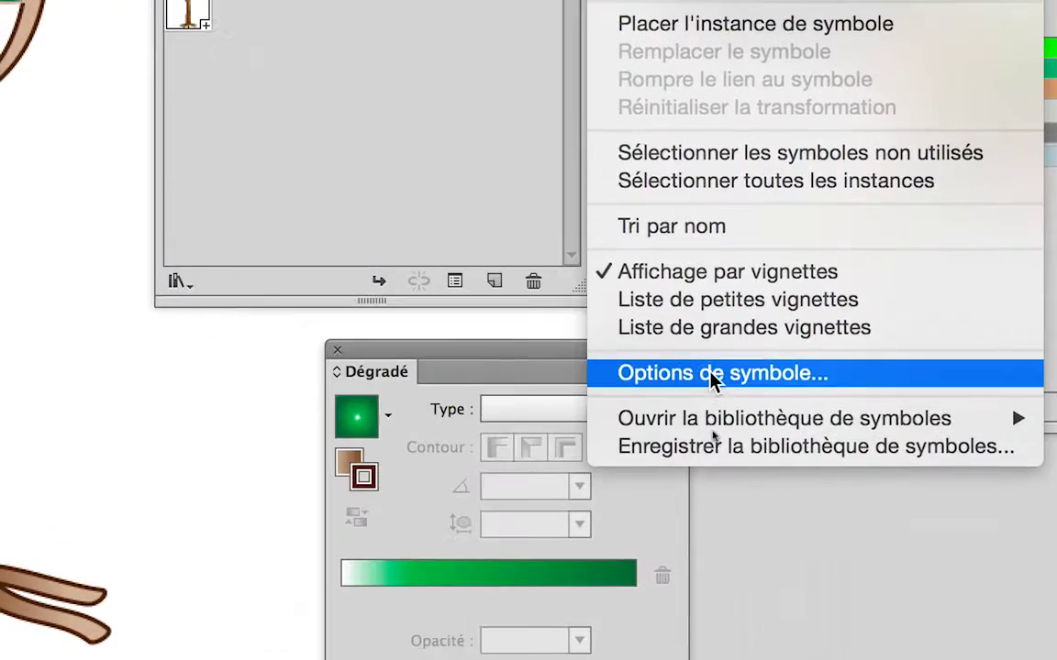
{"action": "left_click", "coordinate": [725, 484]}
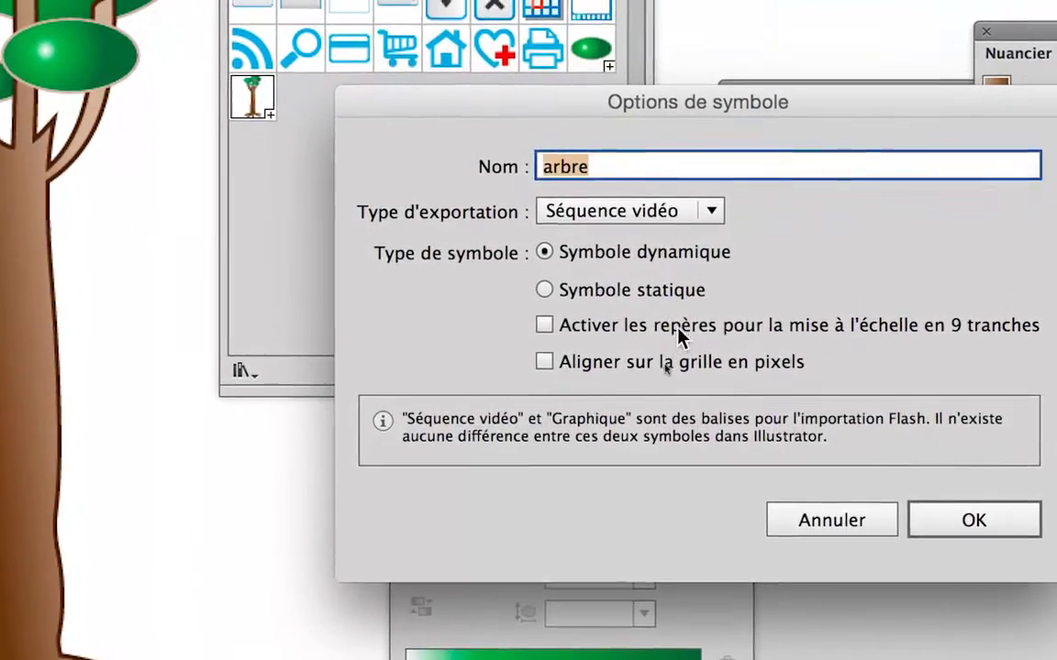
{"action": "left_click", "coordinate": [679, 344]}
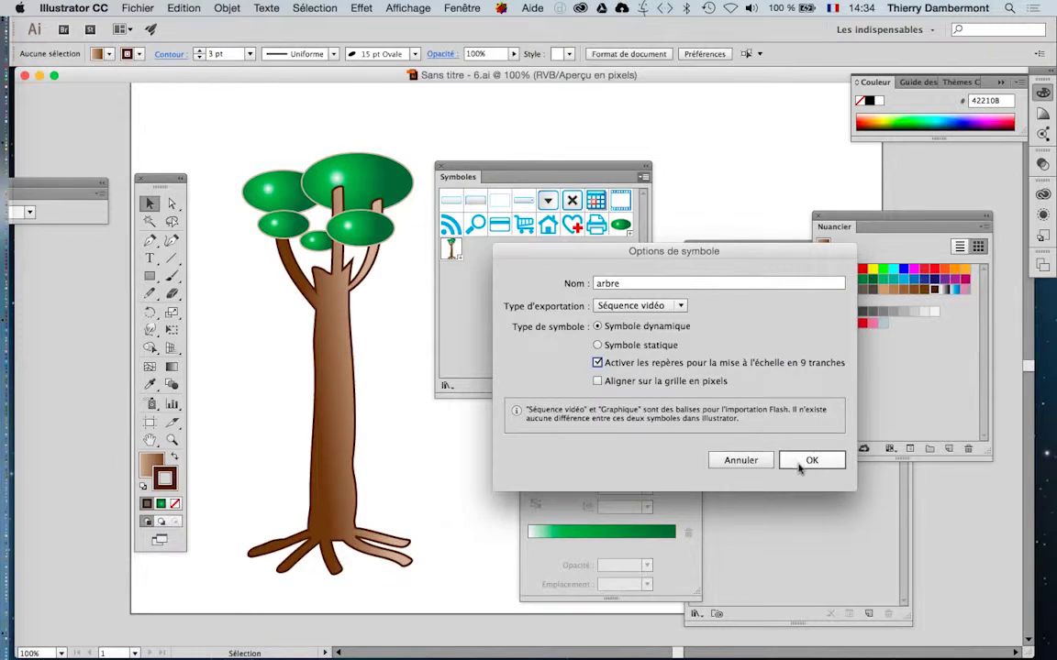
{"action": "left_click", "coordinate": [797, 463]}
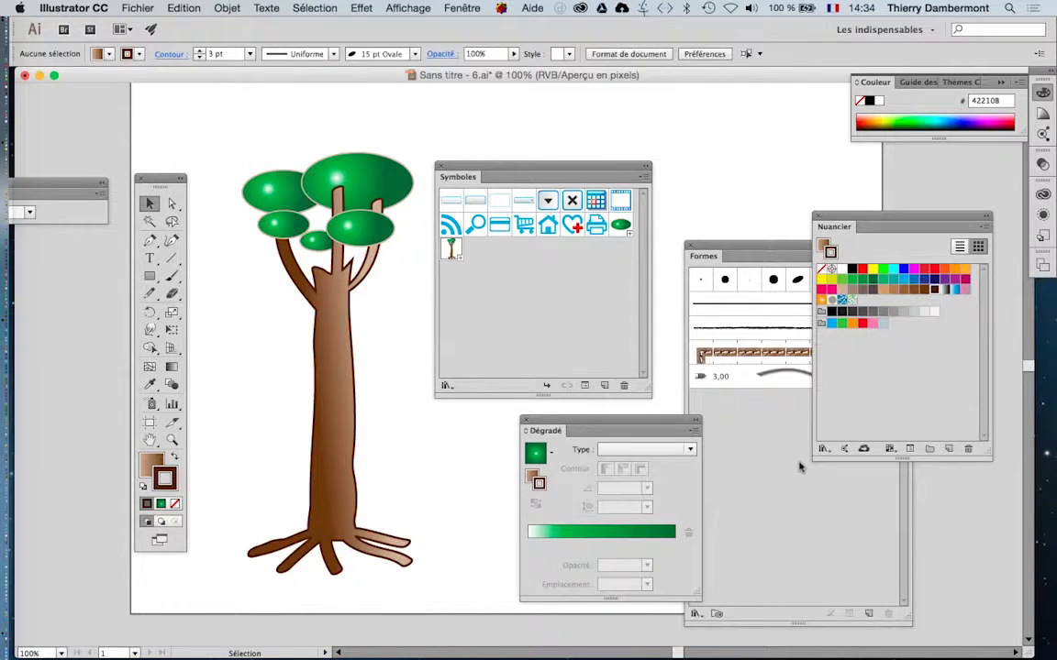
Step: Move the Symboles panel aside and enter arbre symbol editing, accepting the warning
{"action": "left_click_drag", "start_coordinate": [509, 168], "coordinate": [732, 136]}
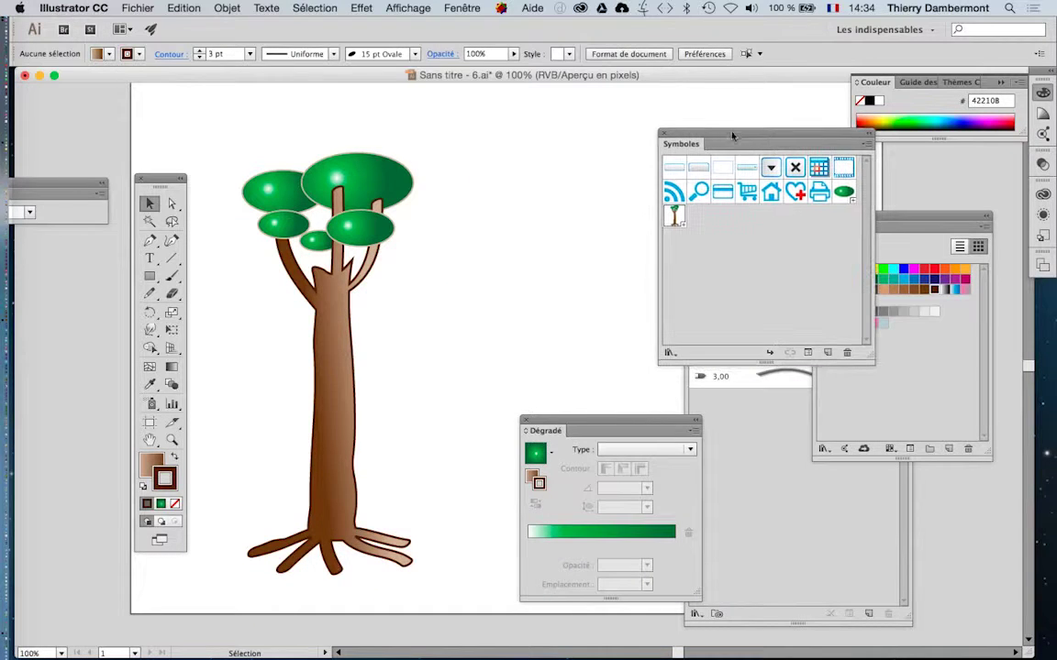
{"action": "double_click", "coordinate": [297, 283]}
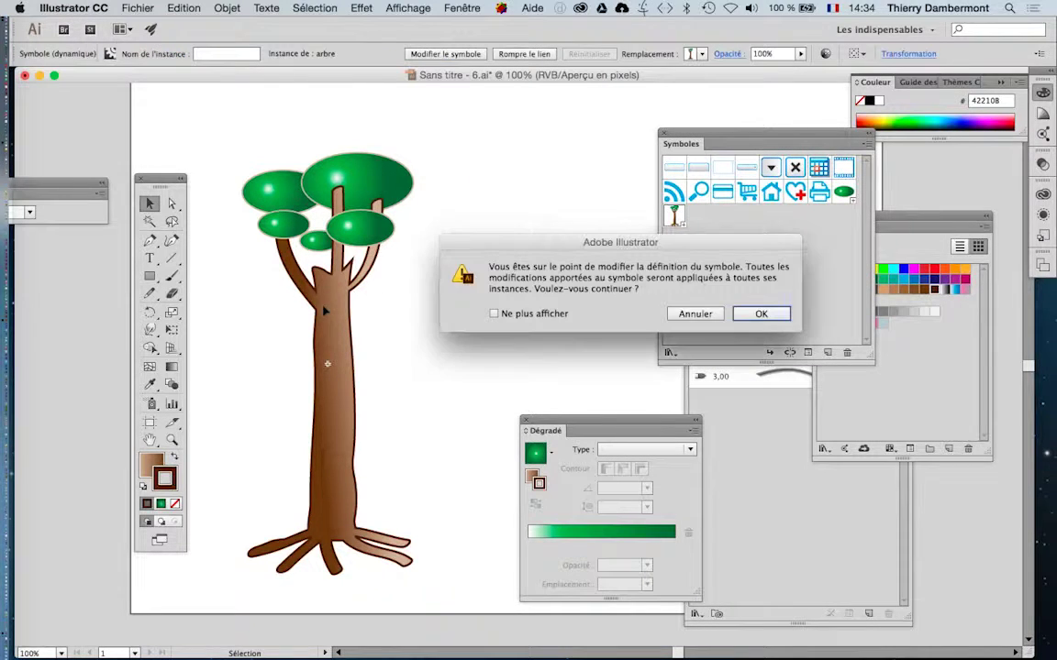
{"action": "left_click", "coordinate": [760, 315]}
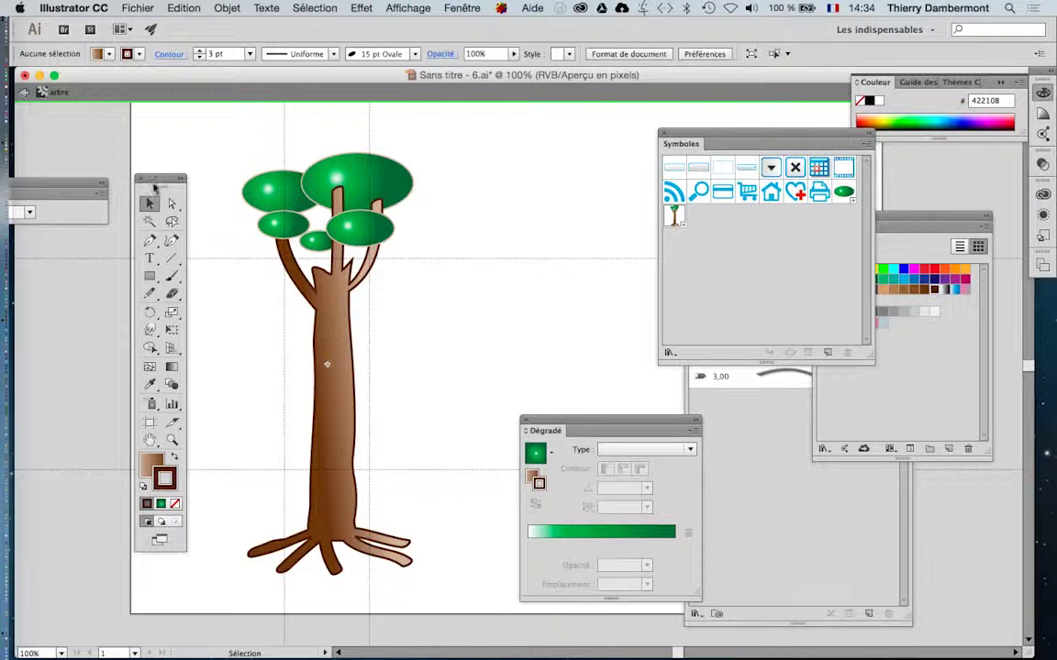
Step: Close the Contour panel and move the Tools and Dégradé panels away from the tree
{"action": "left_click_drag", "start_coordinate": [78, 184], "coordinate": [439, 420]}
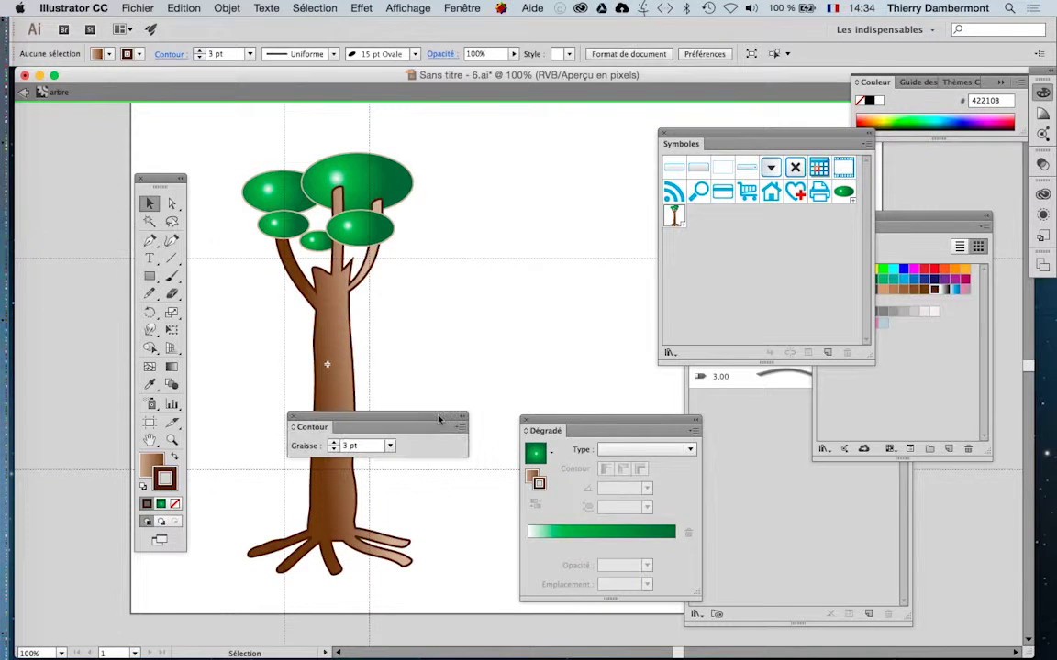
{"action": "key", "text": "super+F10"}
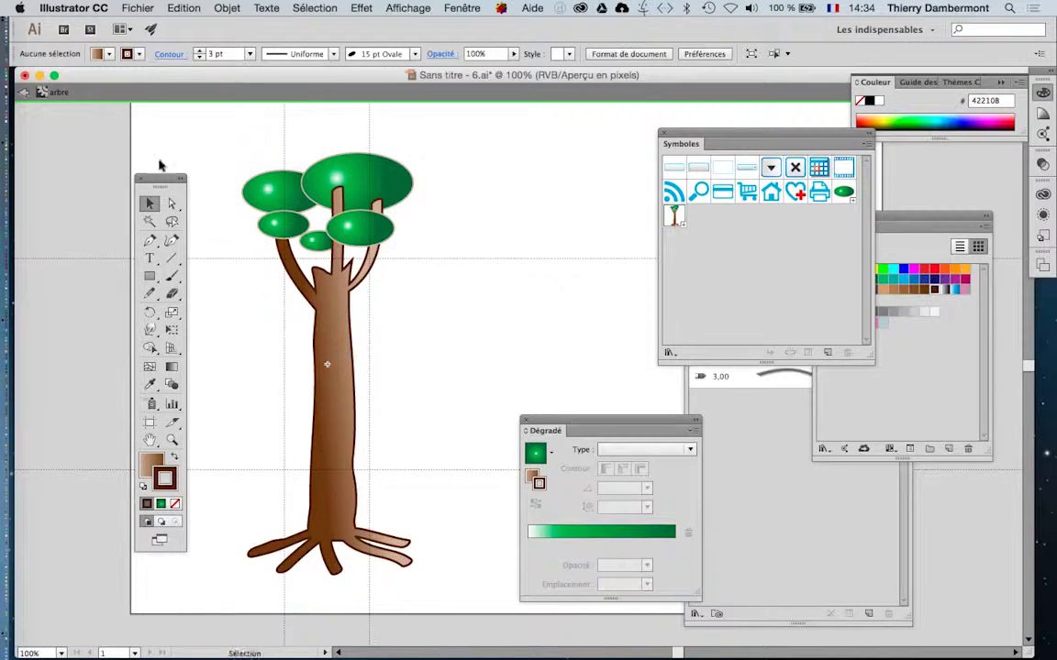
{"action": "left_click_drag", "start_coordinate": [166, 182], "coordinate": [94, 144]}
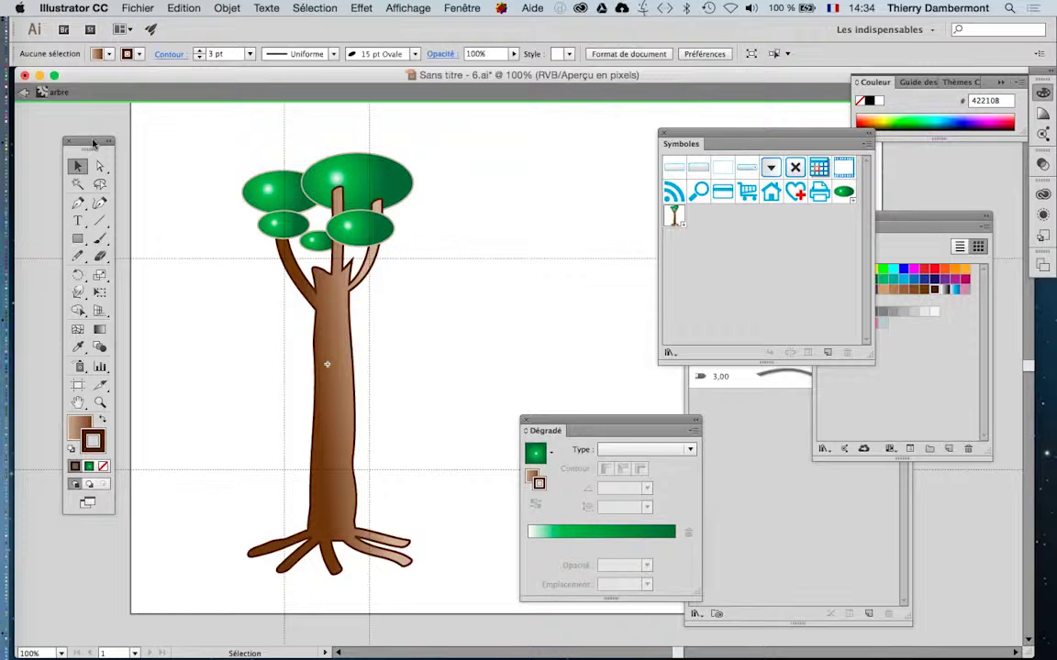
{"action": "left_click_drag", "start_coordinate": [587, 431], "coordinate": [848, 506]}
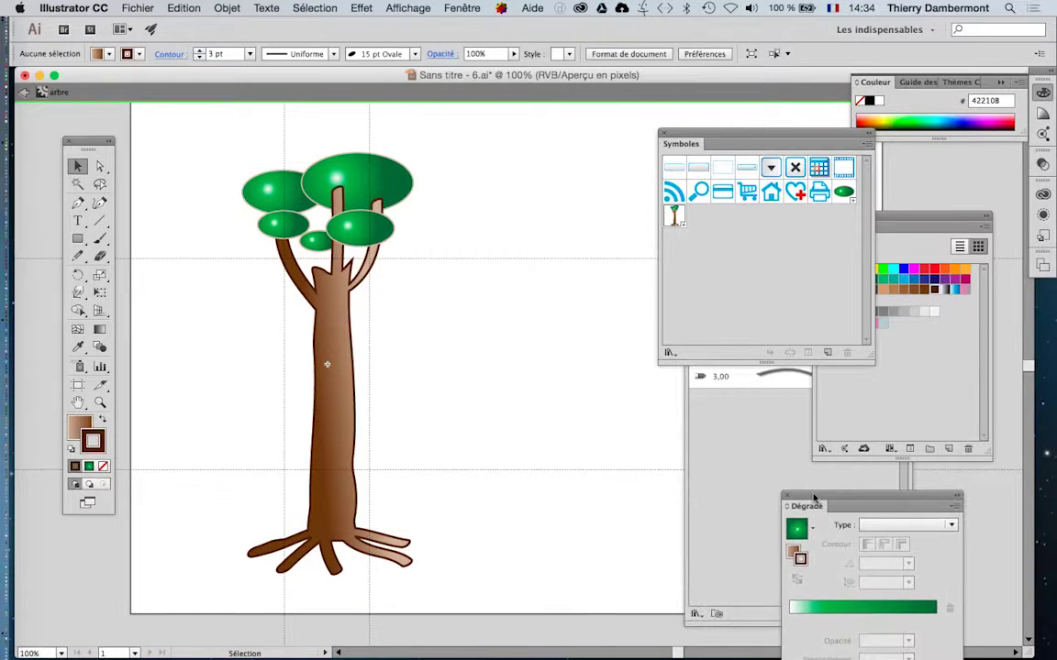